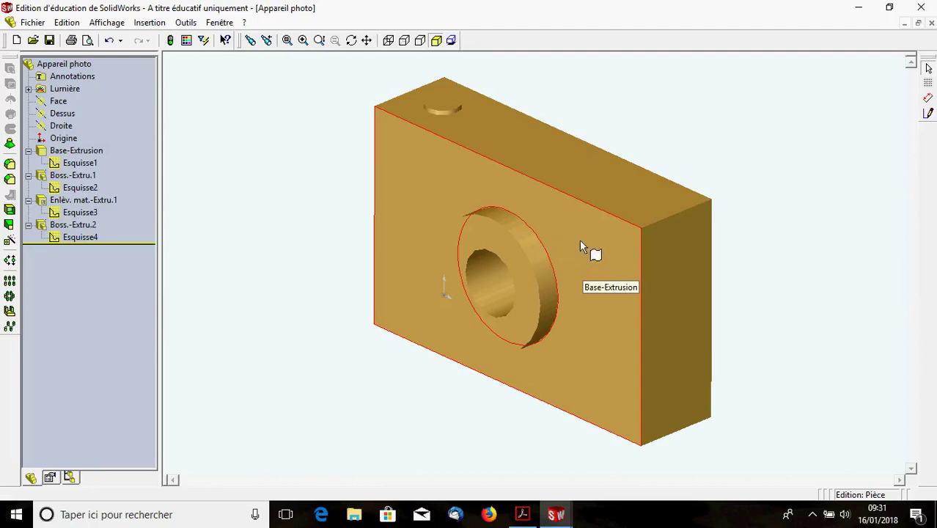
Start sketch Esquisse5 on the camera body's selected front face.
click(579, 244)
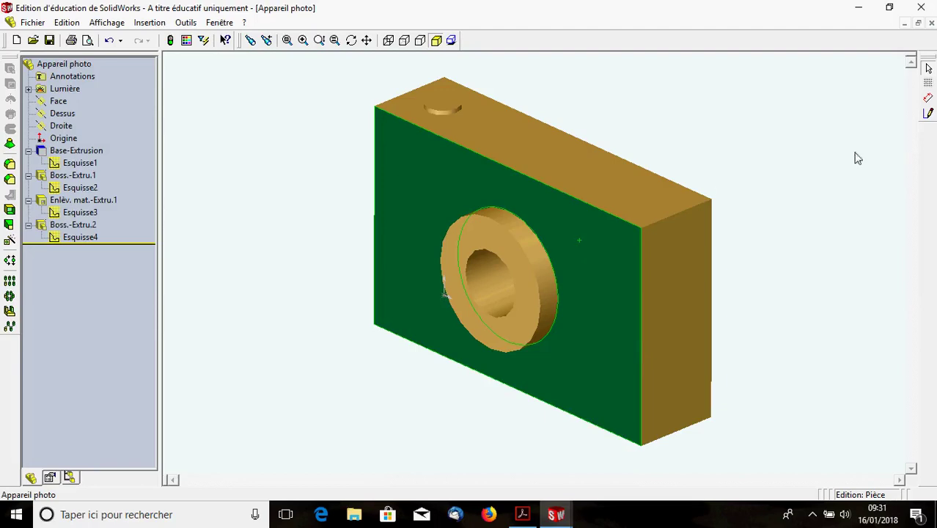
click(928, 115)
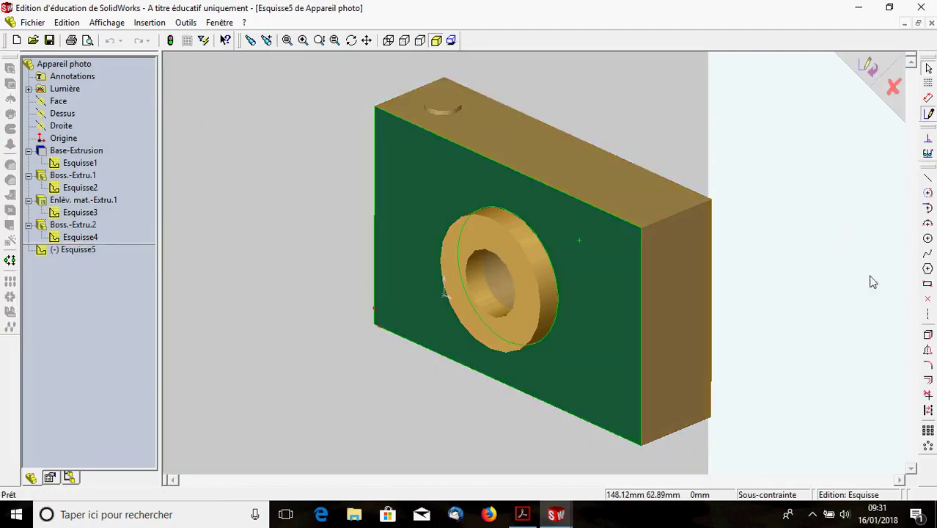
click(926, 287)
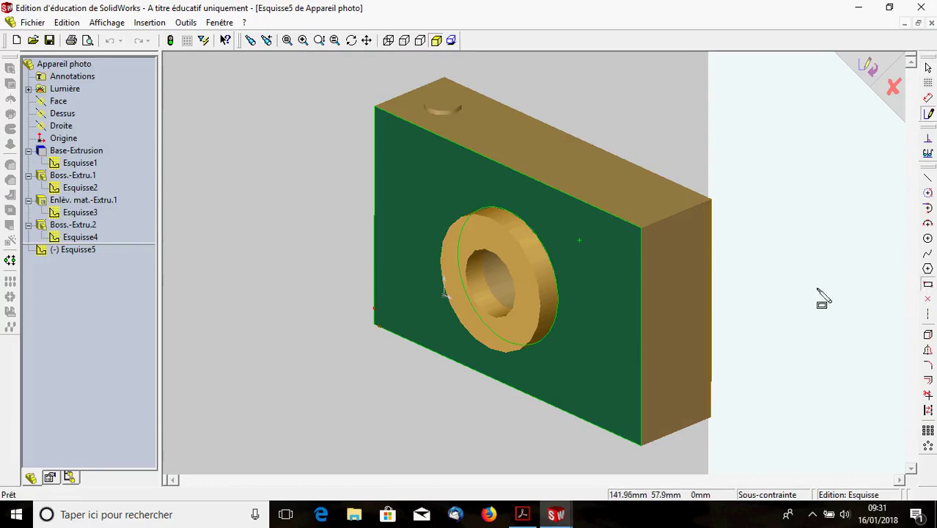
Draw a small rectangle on the front face to the right of the lens.
drag(589, 237, 621, 284)
click(619, 284)
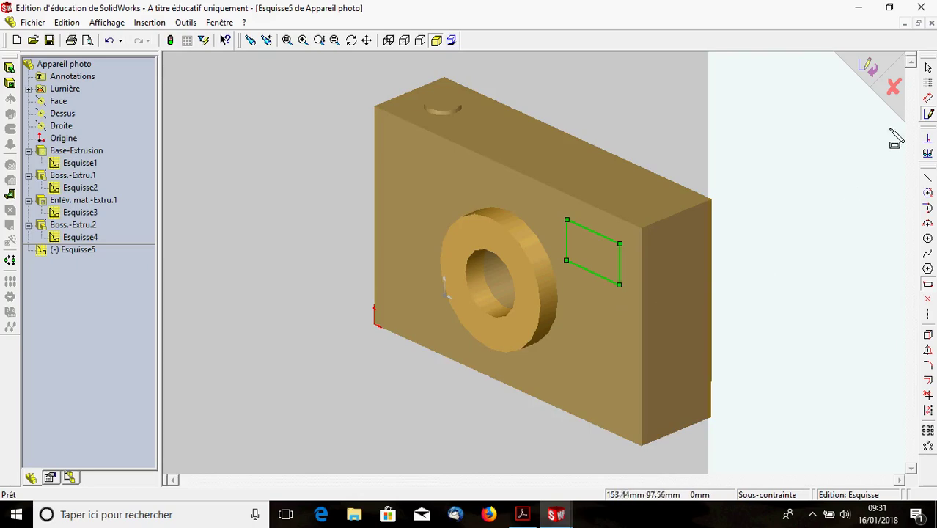
click(929, 99)
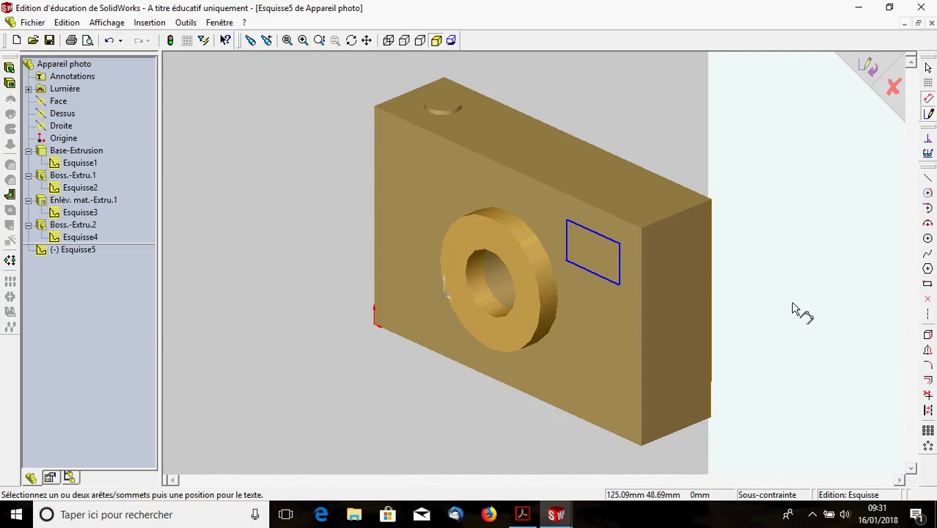
Dimension the rectangle's bottom edge 14 mm and its right edge 10 mm.
click(593, 279)
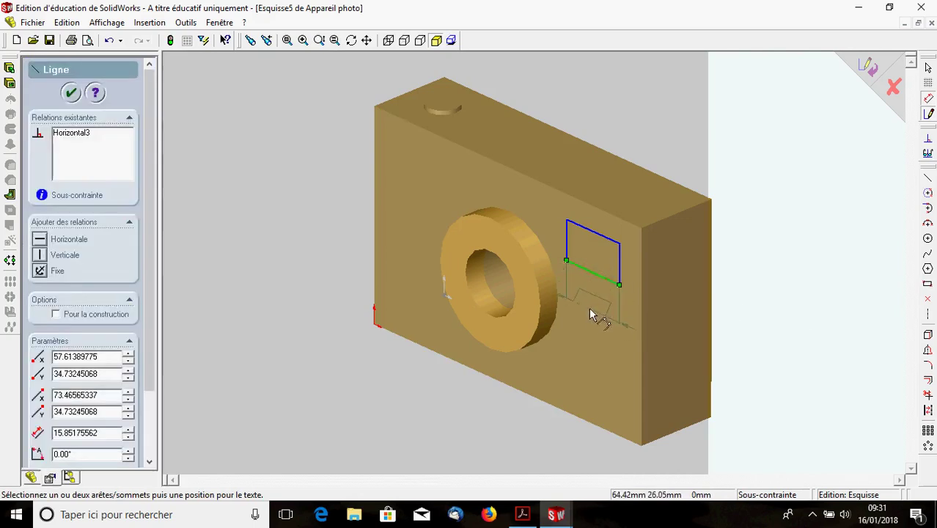
click(588, 307)
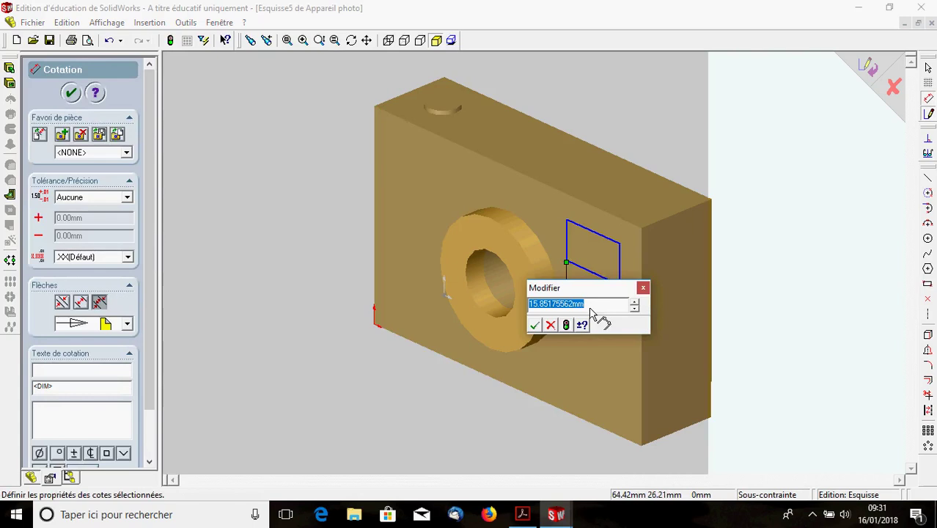
text(14)
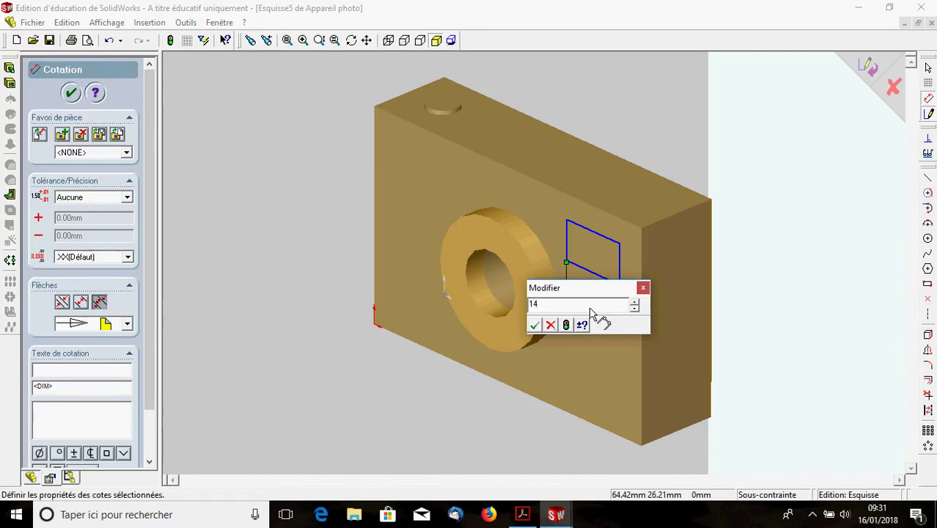
click(534, 325)
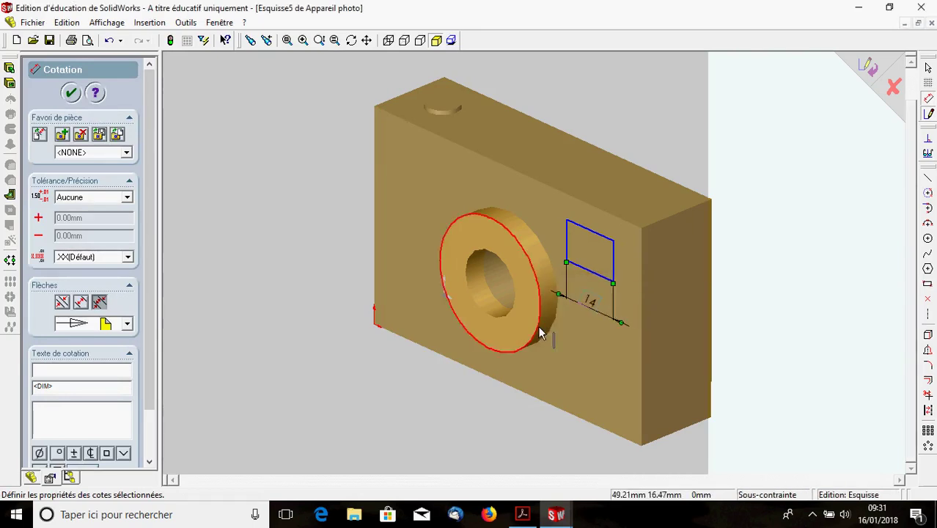
click(613, 268)
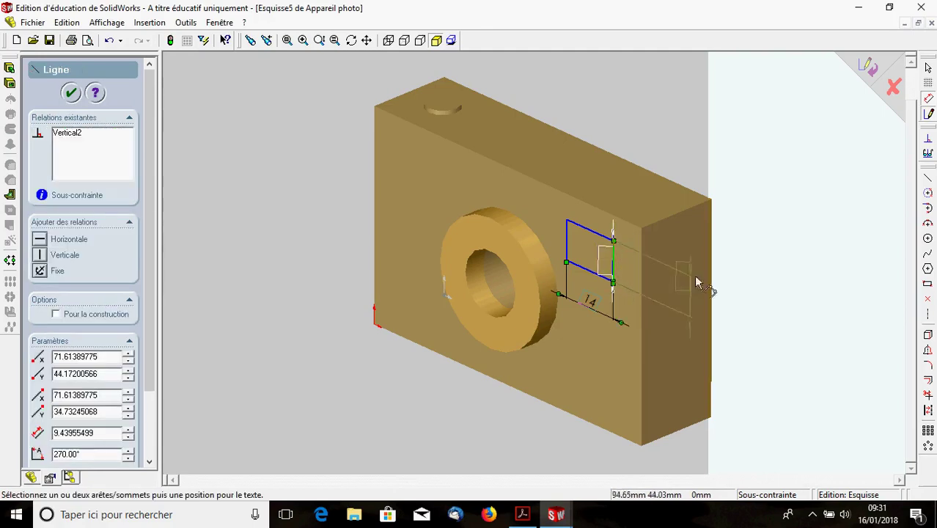
click(770, 332)
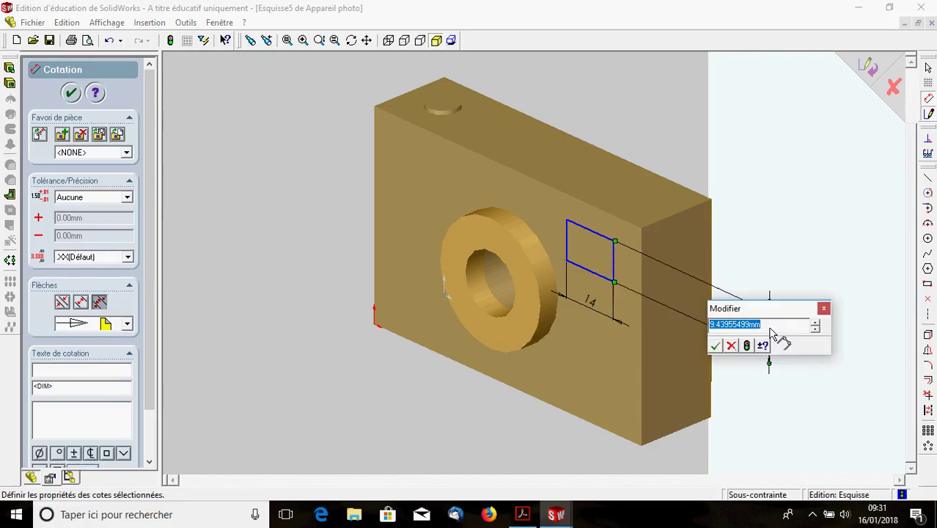
text(10)
key(Return)
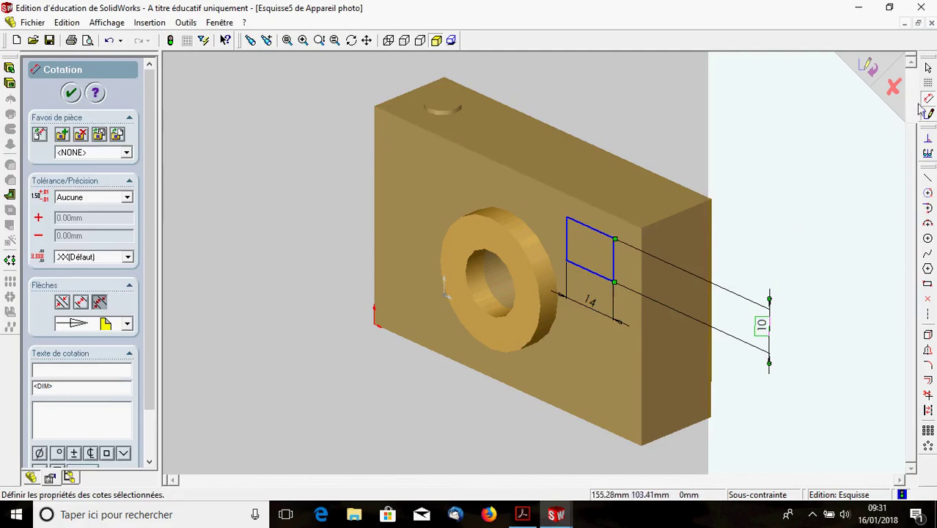
click(582, 200)
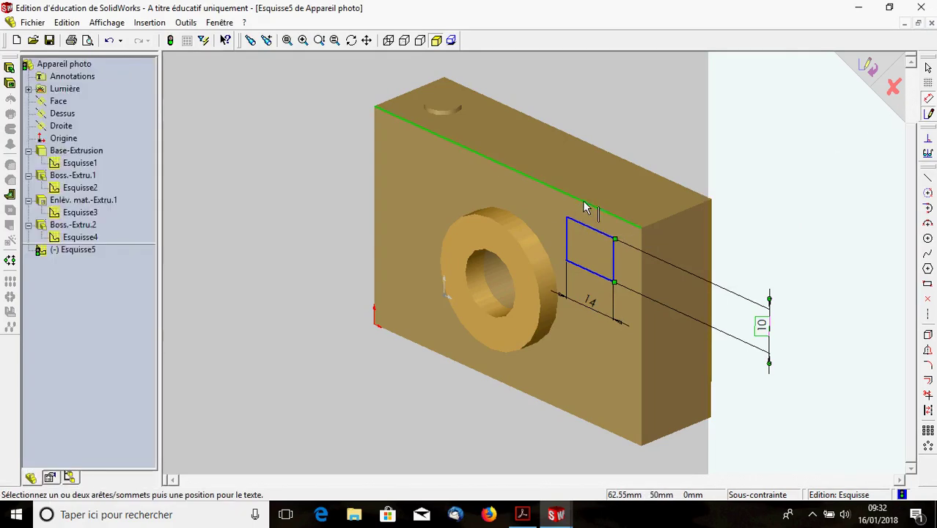
Add a 6 mm offset from the top edge and 10 mm from the right edge.
click(585, 230)
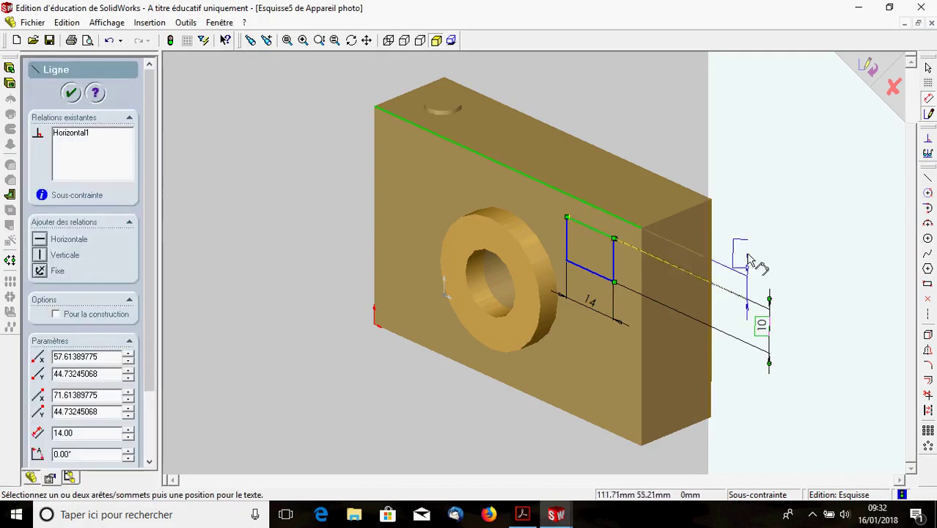
click(742, 218)
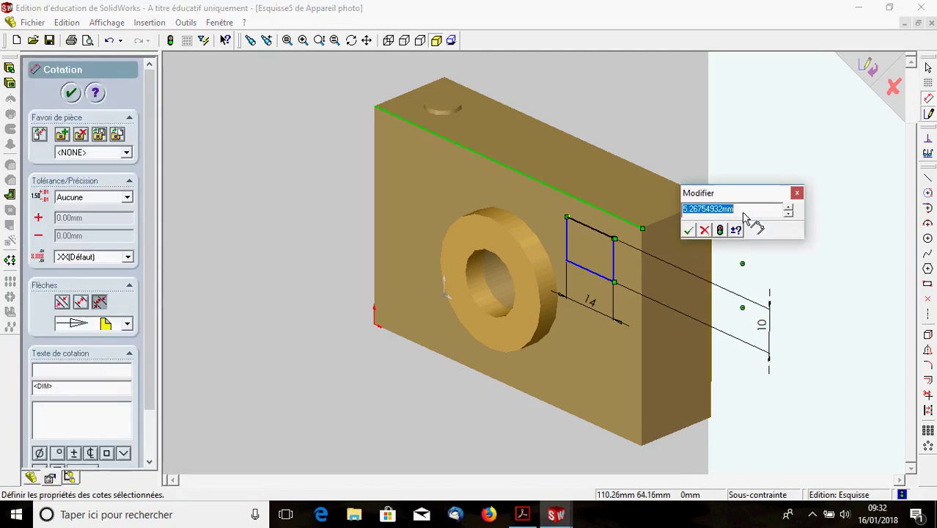
text(6)
key(Return)
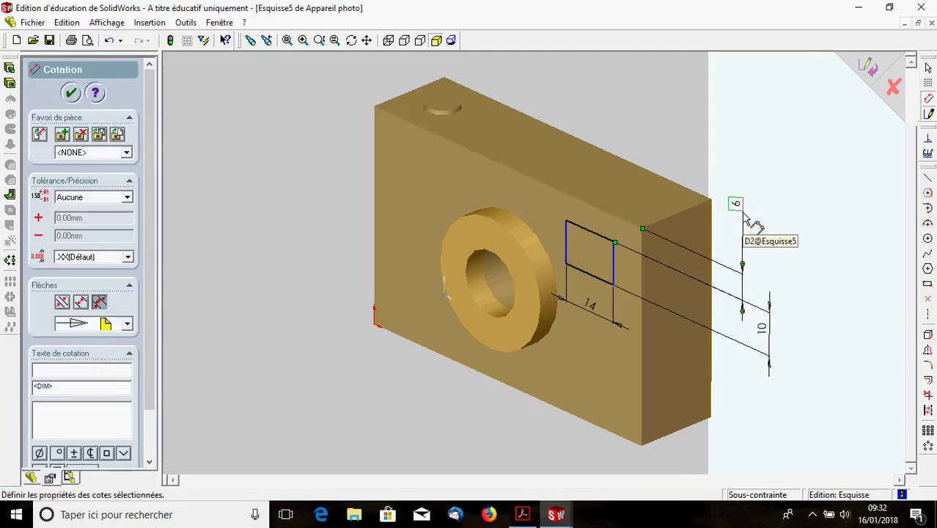
click(642, 285)
click(613, 275)
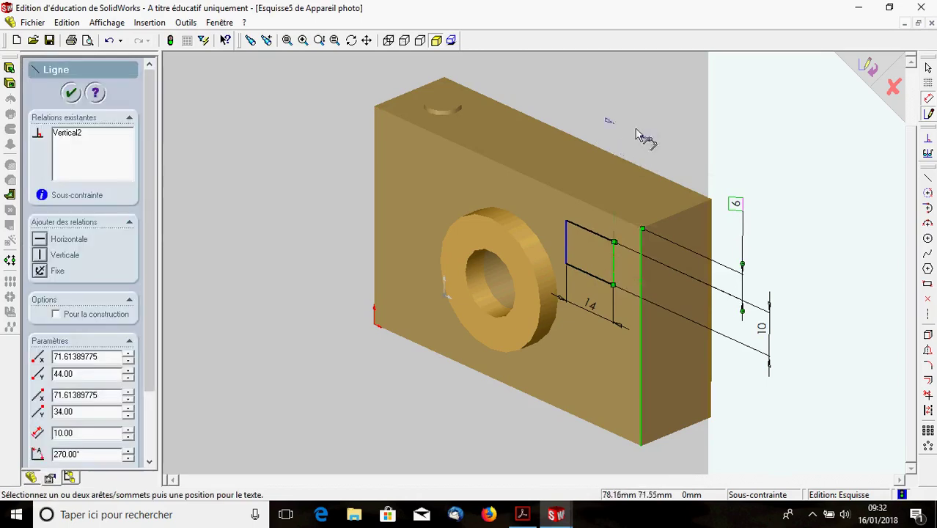
click(628, 106)
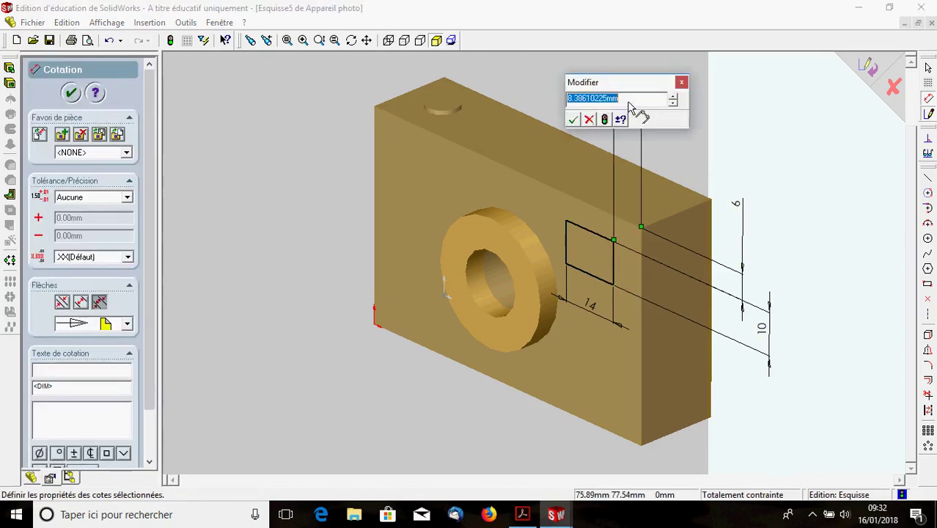
text(10)
key(Return)
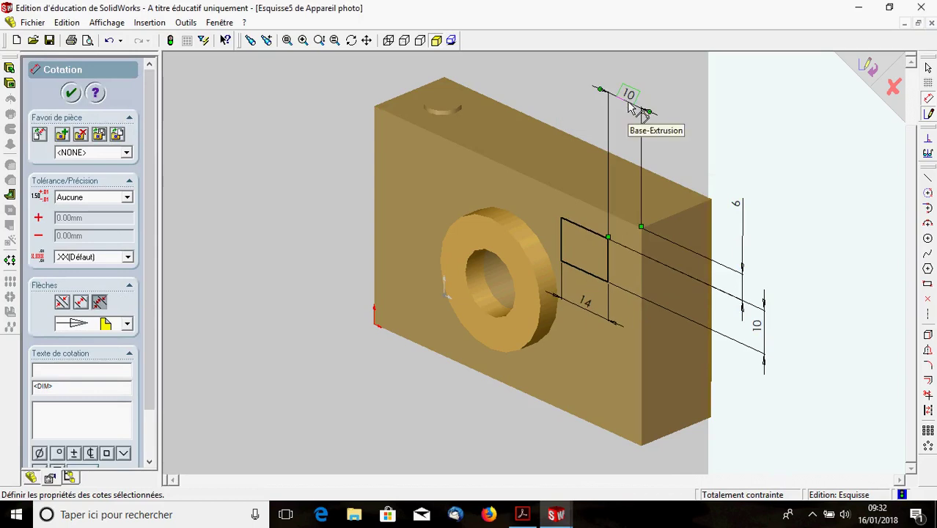
click(351, 41)
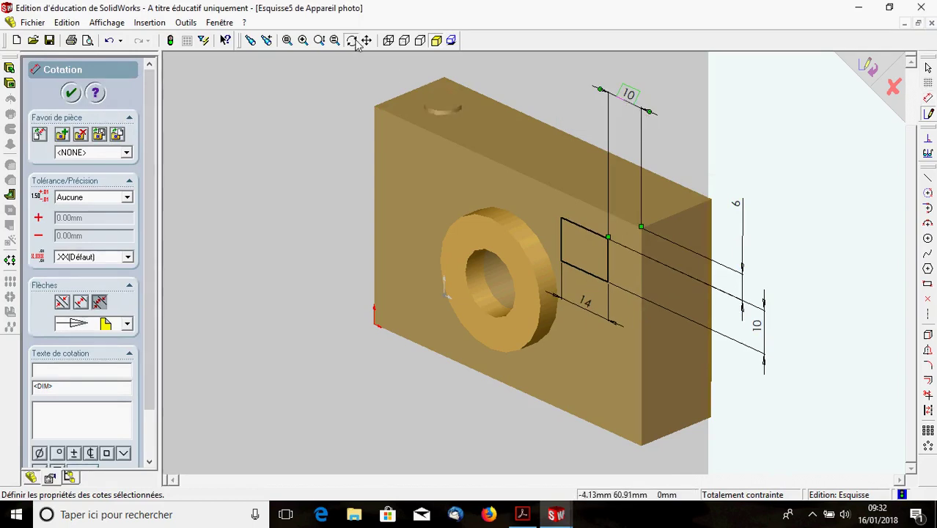
drag(564, 172, 605, 155)
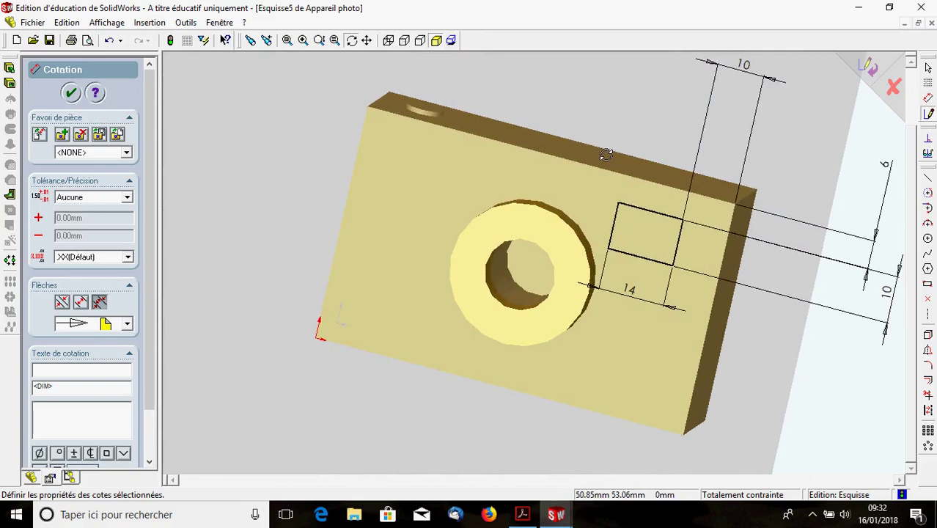
drag(605, 155, 601, 157)
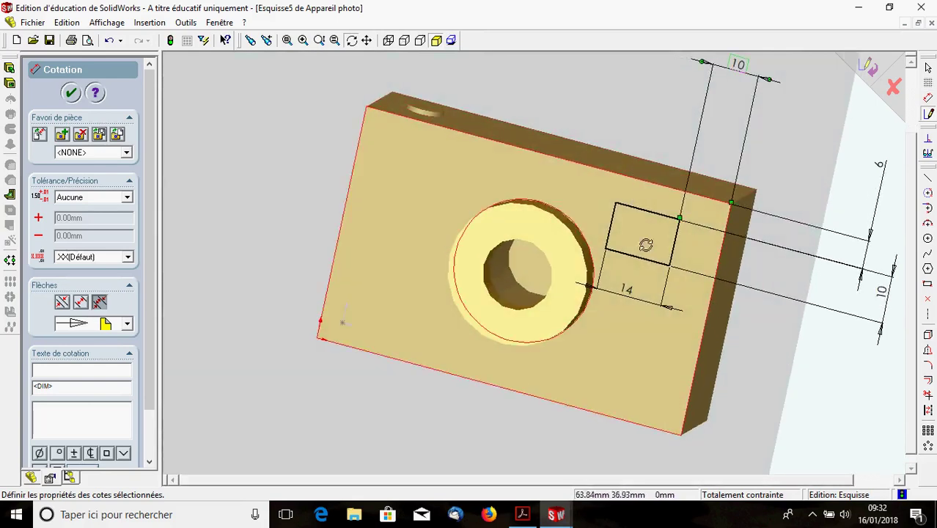
drag(633, 145, 600, 161)
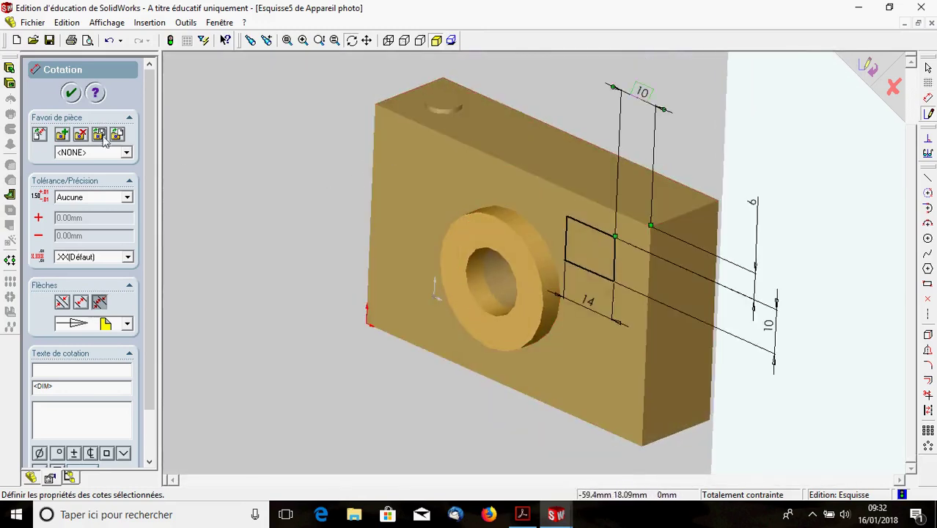
Create an extruded cut, Blind 45 mm deep, with a 10° draft.
click(10, 84)
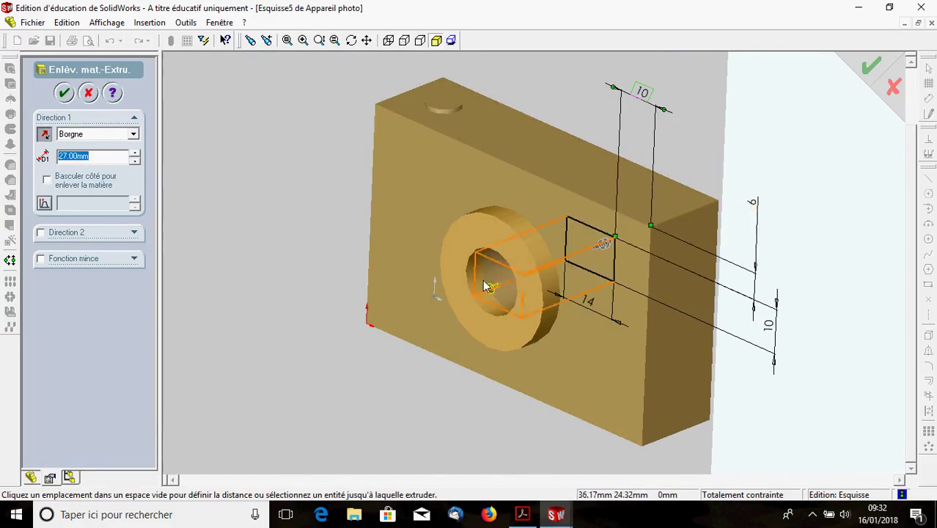
click(724, 140)
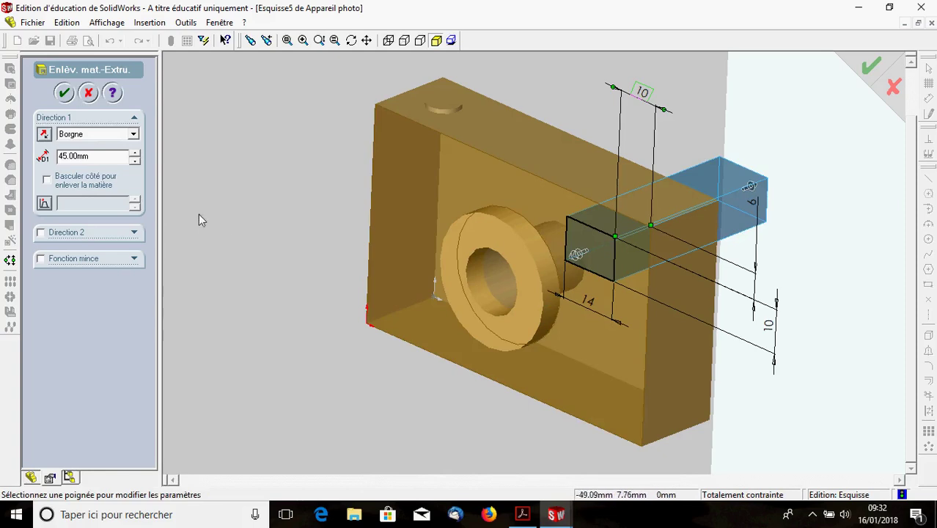
click(44, 204)
drag(88, 202, 56, 202)
text(10)
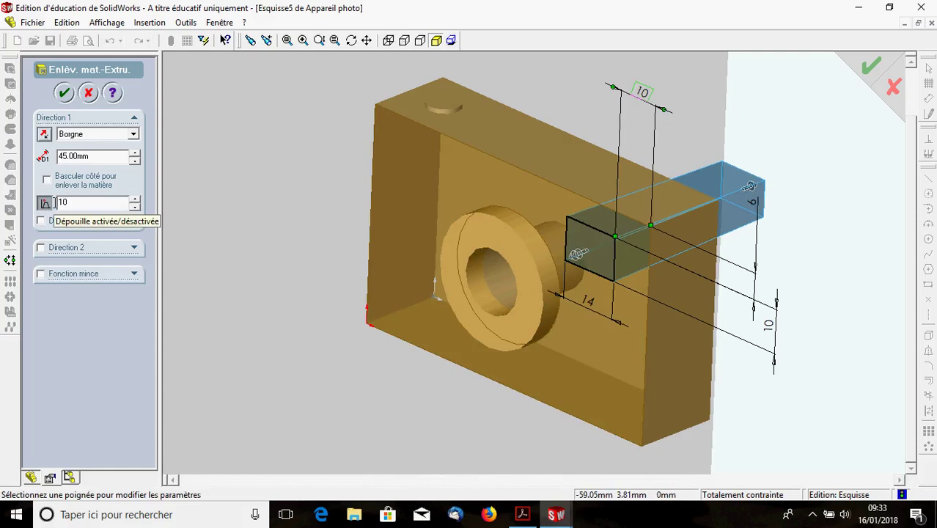
click(106, 156)
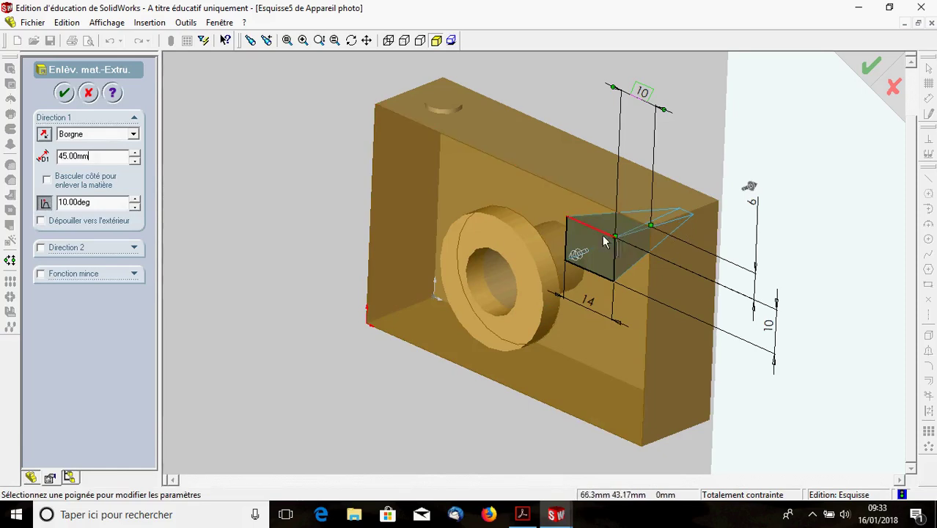
Try a 0° draft angle, dismiss the range error, and turn draft off.
double_click(97, 202)
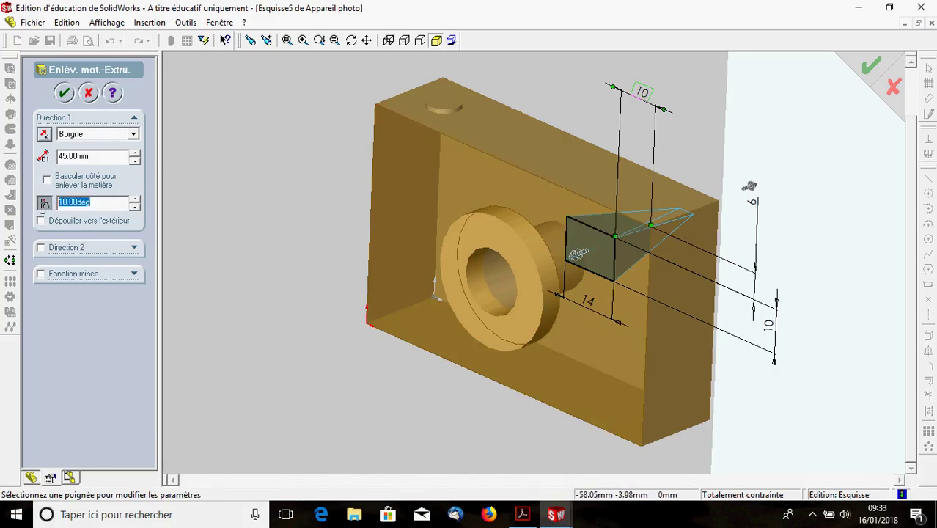
text(0)
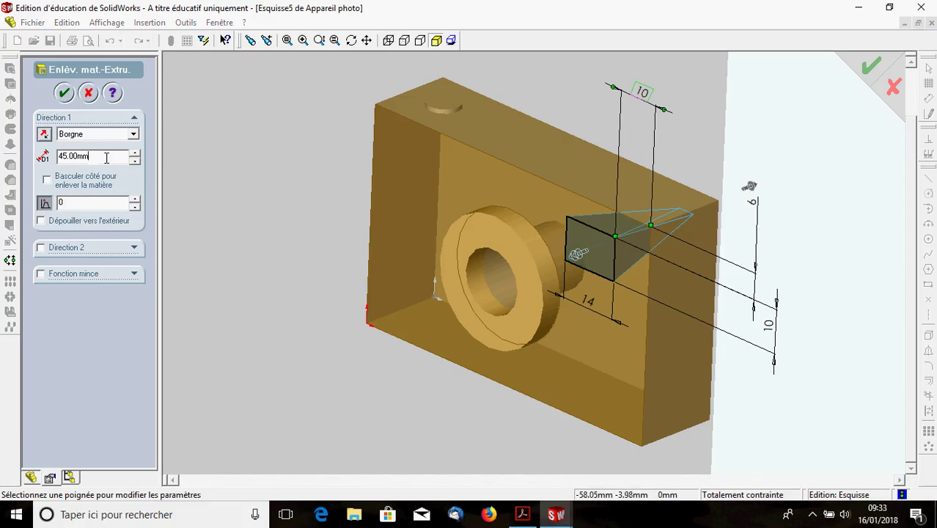
key(Return)
click(566, 284)
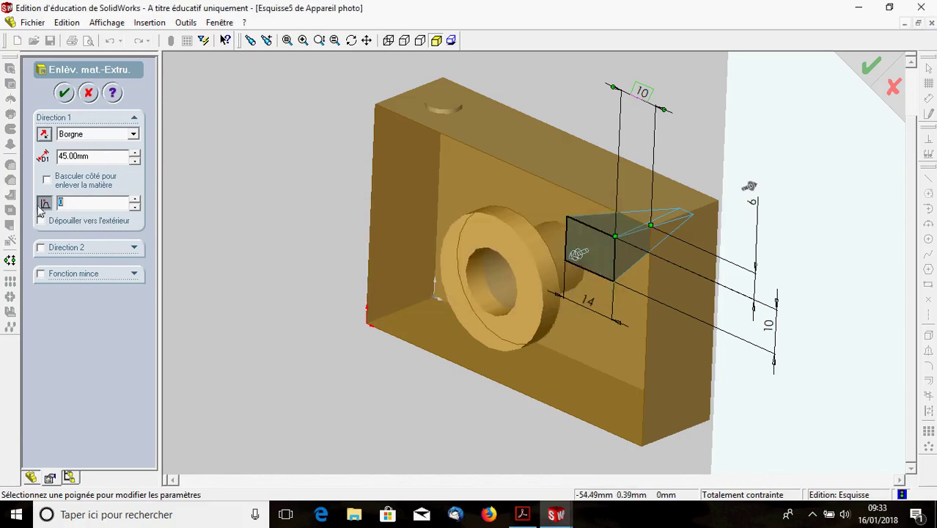
click(44, 204)
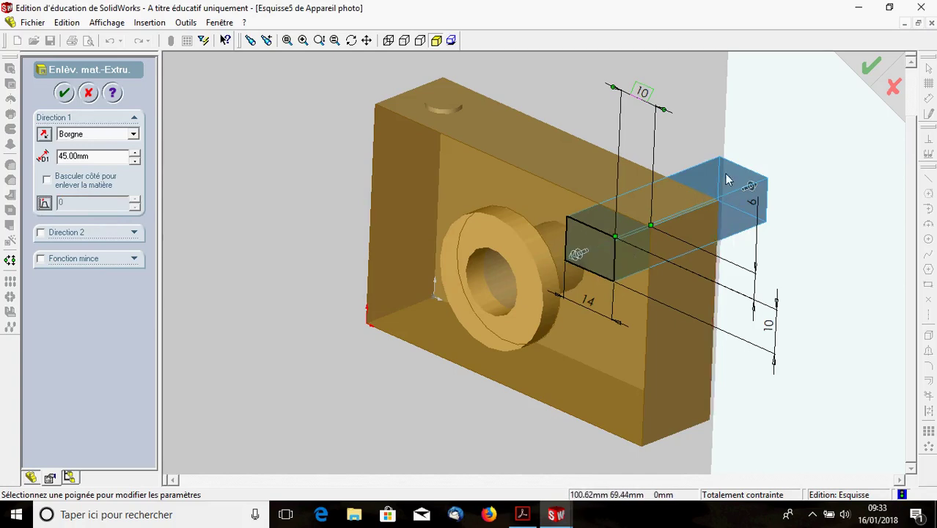
Re-enable the 10° draft and set the cut's end condition to Through All (A travers tout).
click(44, 203)
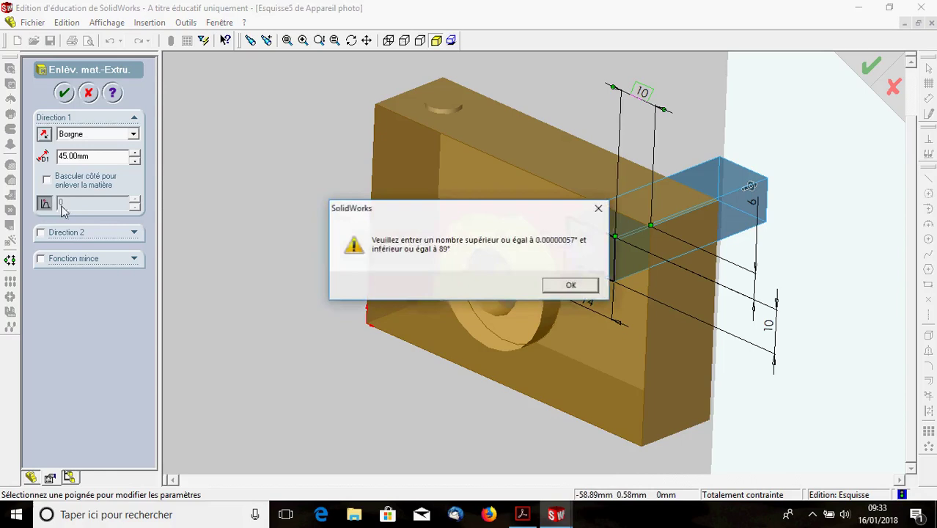
click(569, 286)
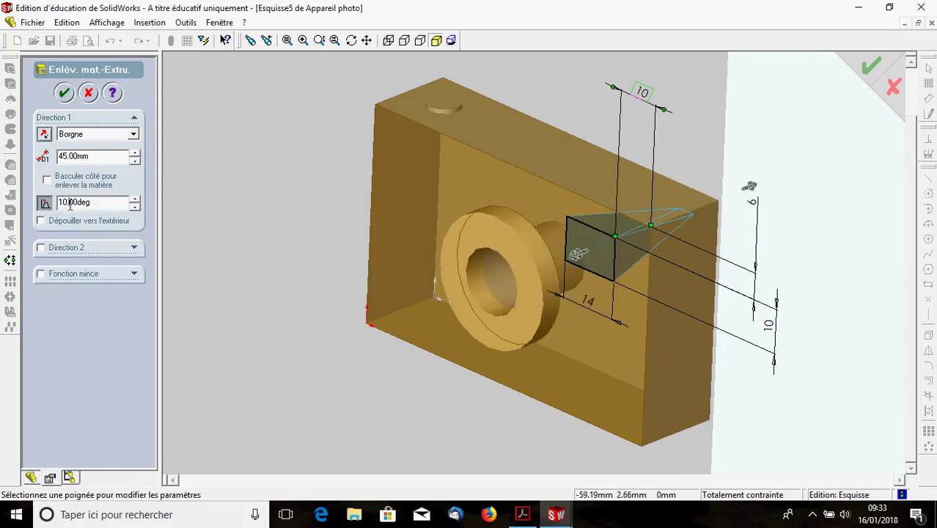
key(BackSpace)
key(BackSpace)
text(5)
text(1)
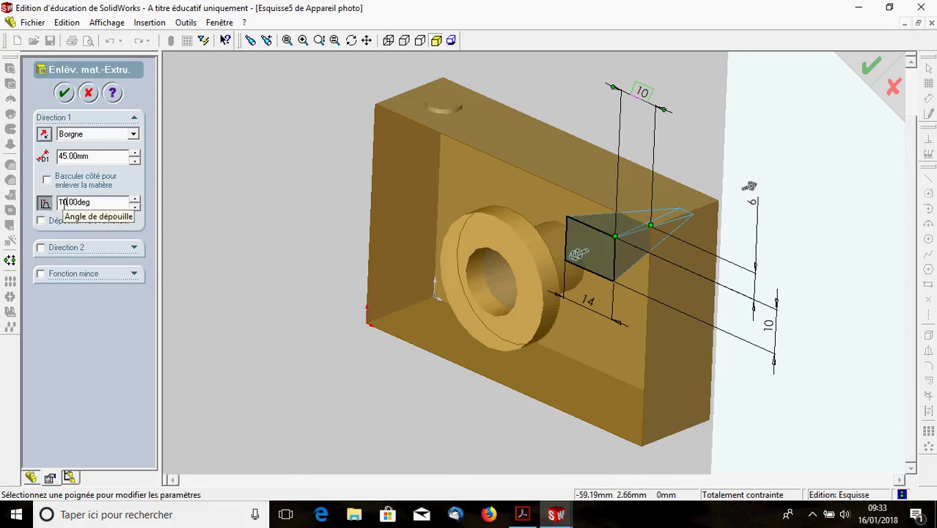
click(133, 134)
click(94, 154)
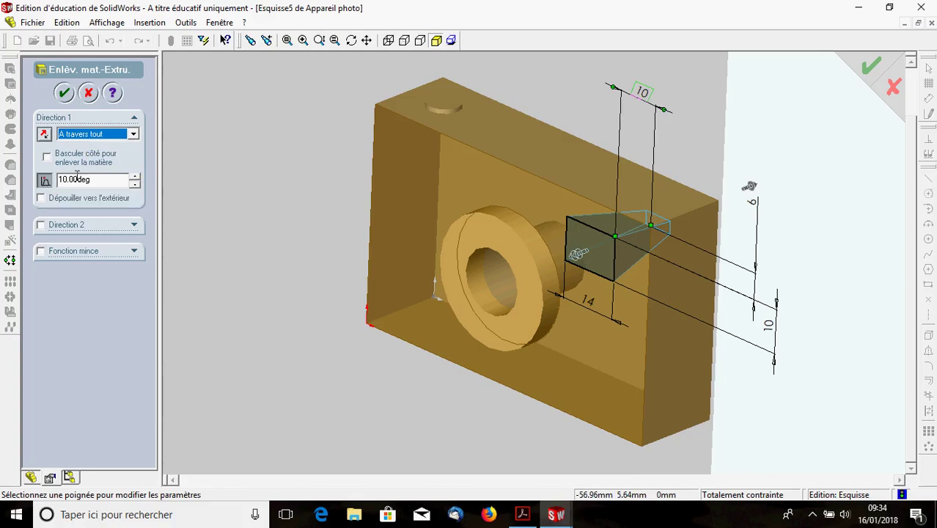
Accept the Enlèv. mat.-Extru.2 cut, orbit to inspect the viewfinder, and save the part.
click(65, 93)
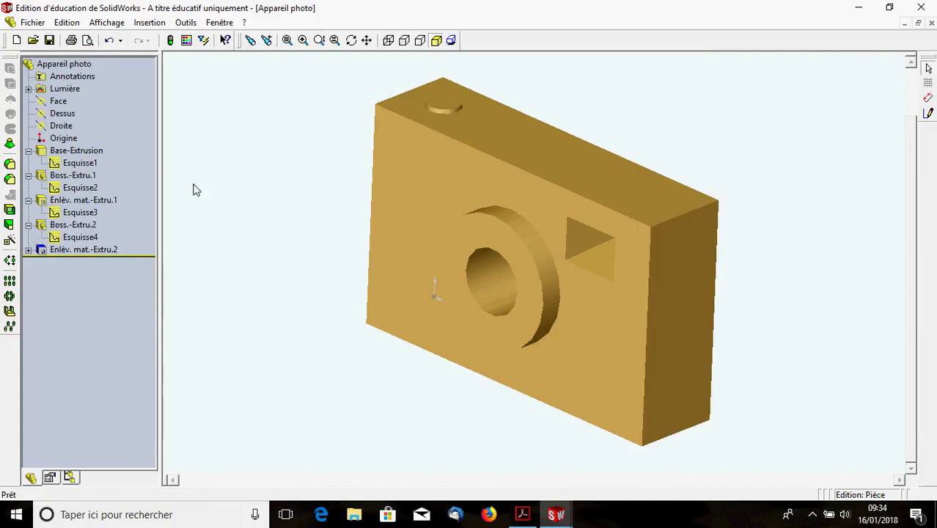
click(351, 40)
mouse_move(540, 247)
mouse_down()
mouse_move(557, 230)
mouse_move(589, 250)
mouse_move(473, 300)
mouse_move(445, 247)
mouse_move(378, 320)
mouse_move(583, 281)
mouse_move(554, 309)
mouse_move(652, 262)
mouse_move(640, 255)
mouse_move(630, 274)
mouse_move(478, 306)
mouse_up()
mouse_move(469, 313)
middle_down()
mouse_move(611, 303)
mouse_move(665, 272)
mouse_move(690, 279)
mouse_move(669, 307)
mouse_move(600, 319)
mouse_move(617, 327)
middle_up()
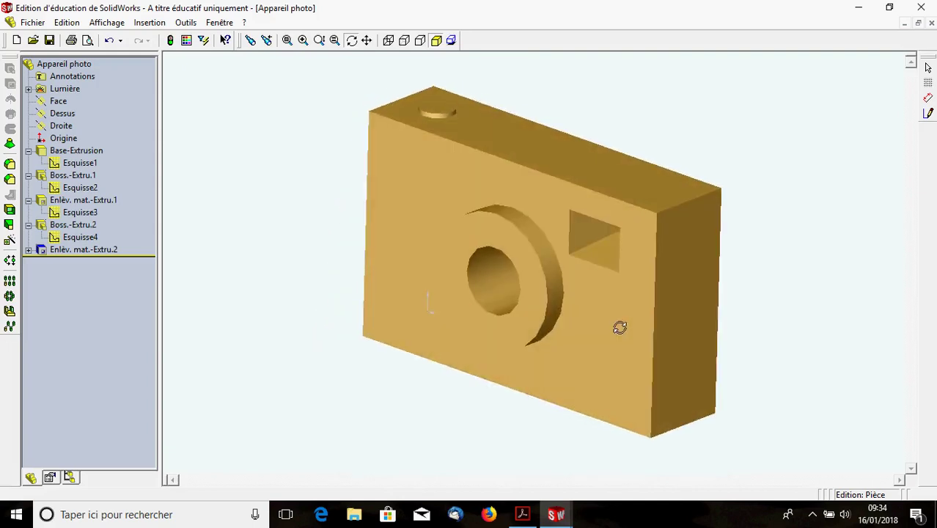
middle_drag(334, 230, 444, 245)
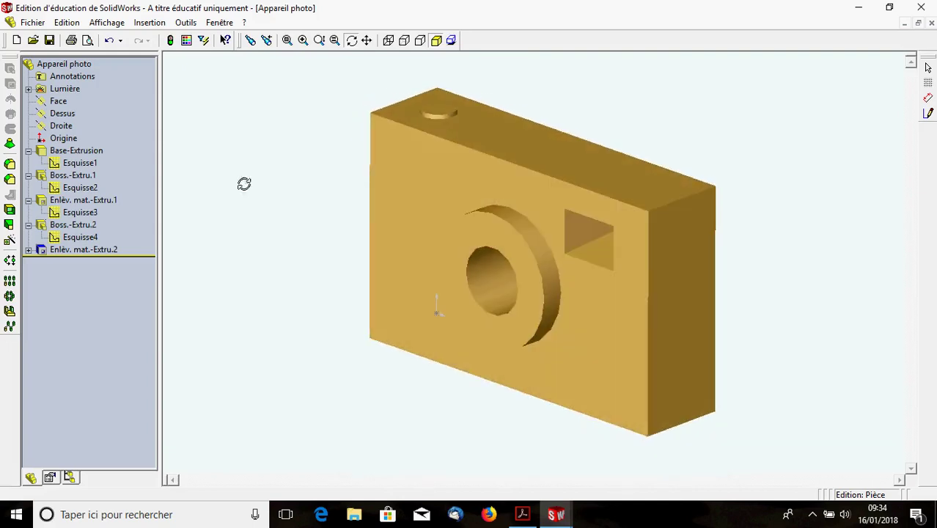
click(50, 42)
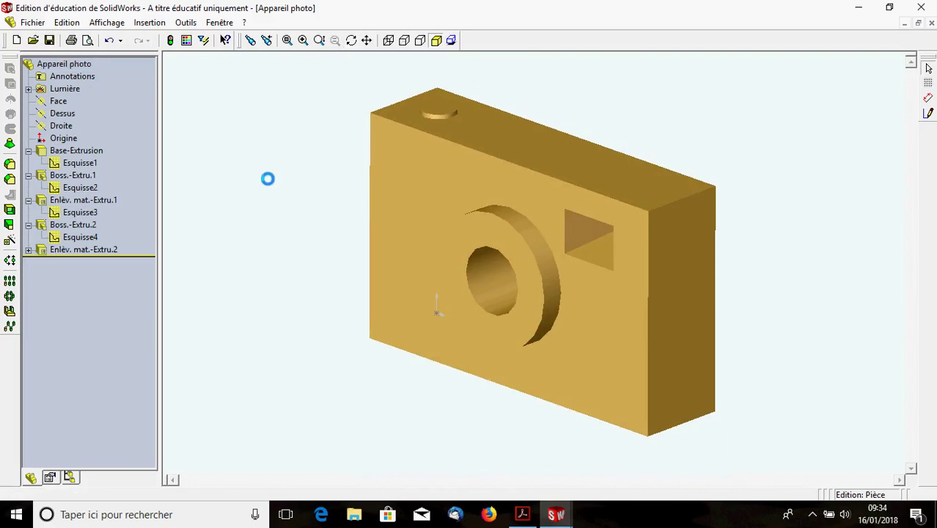